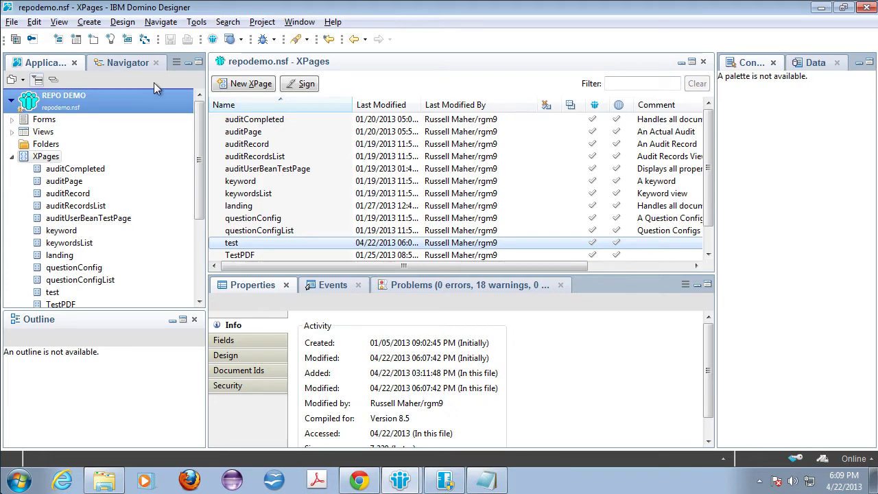
Switch to Bitbucket in Chrome and name a new repository "Demo Repo"
left_click(141, 64)
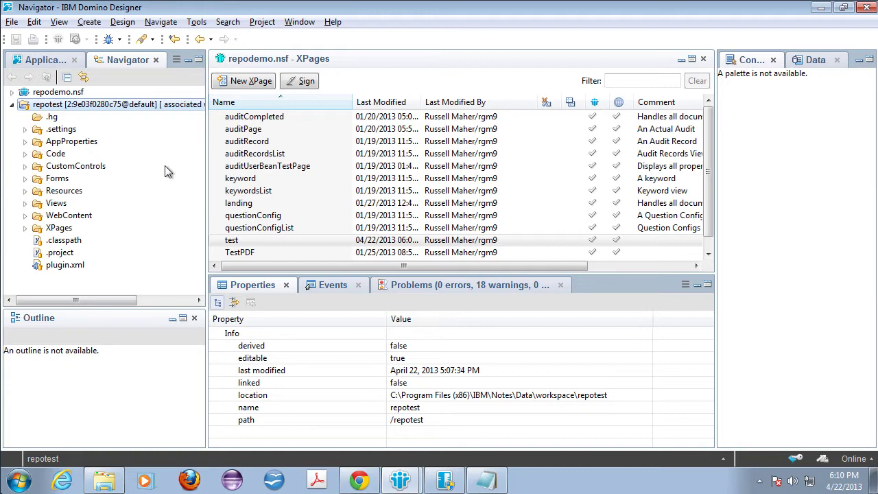
left_click(357, 479)
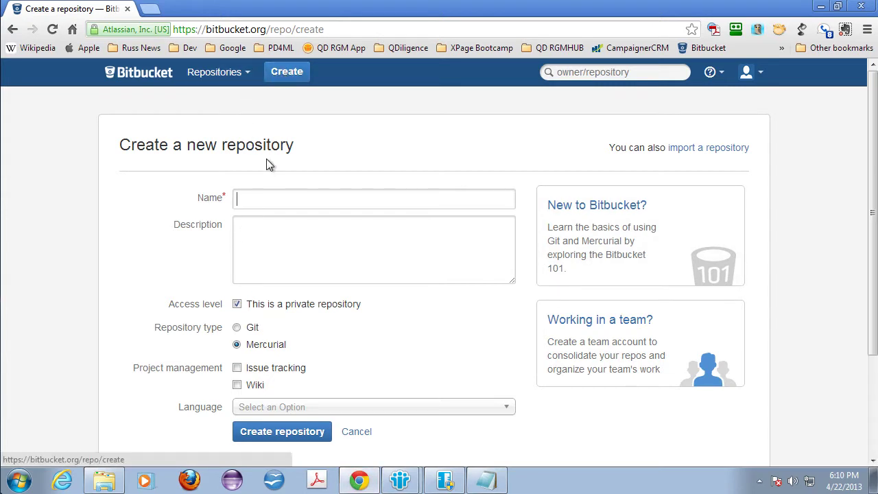
type("Dem")
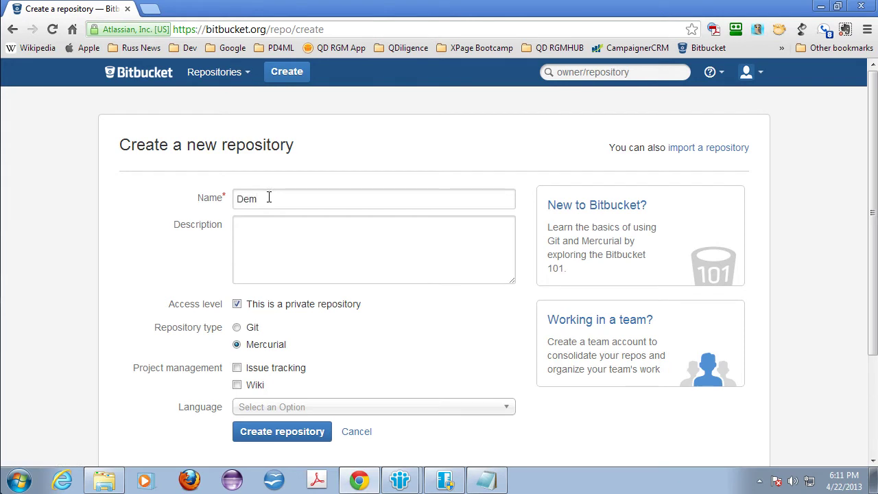
type("o Repor")
key("BackSpace")
Set the repository's language to XPages and create the repository
left_click(377, 412)
type("xp")
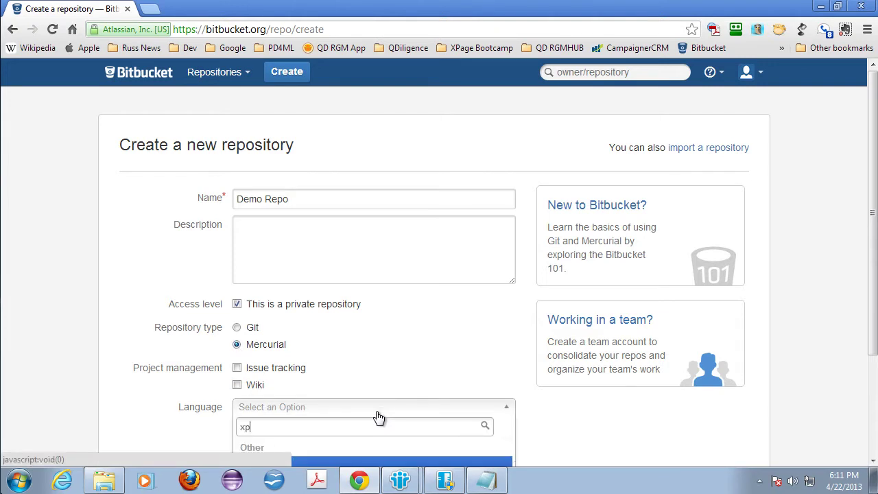
scroll(378, 417, "down", 2)
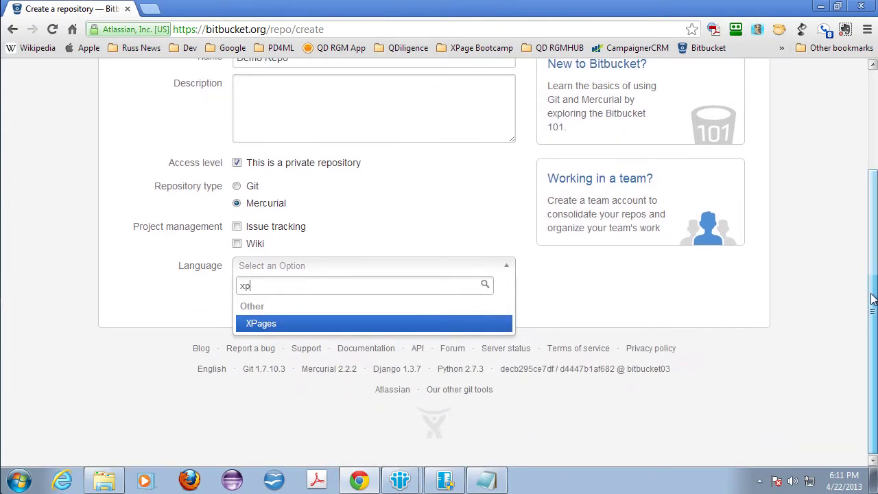
left_click(263, 323)
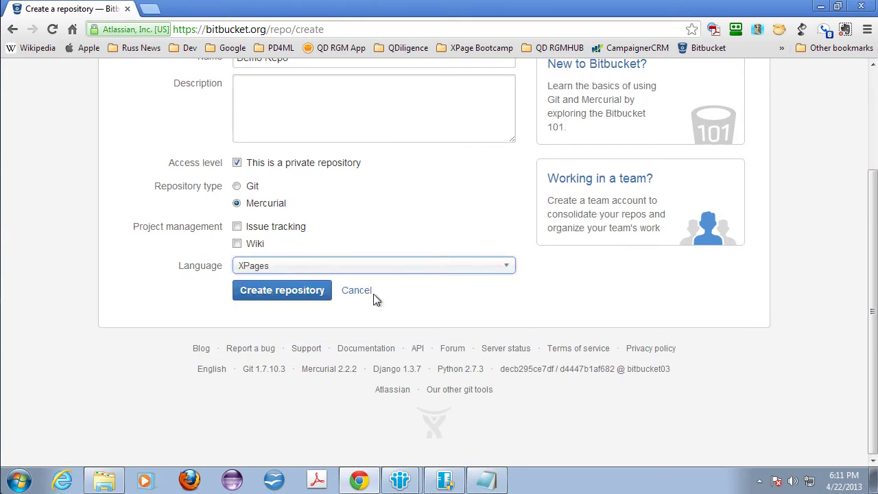
left_click_drag(876, 296, 876, 222)
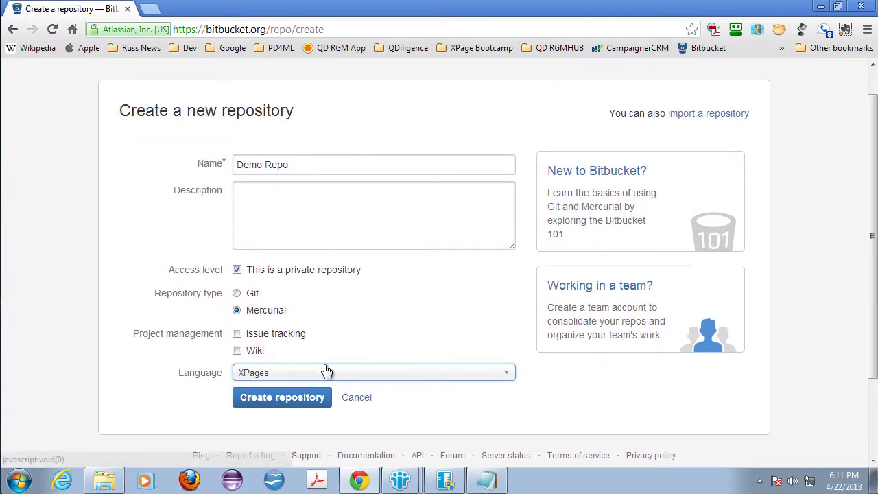
left_click(281, 397)
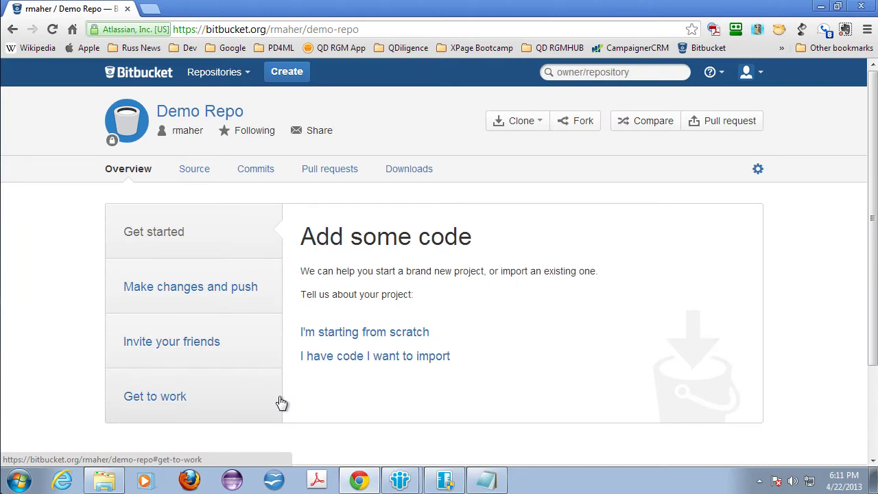
Copy the Demo Repo push URL from the "Make changes and push" instructions
left_click(230, 113)
left_click(247, 293)
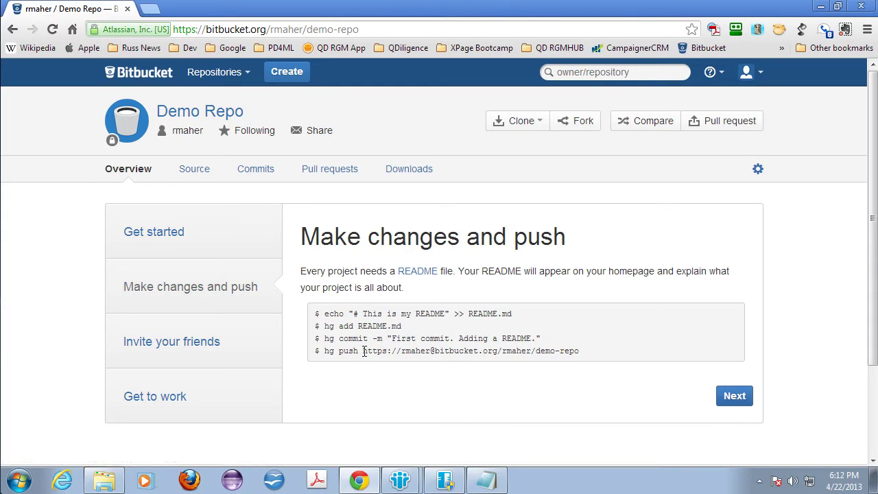
left_click_drag(363, 350, 585, 351)
key("ctrl+c")
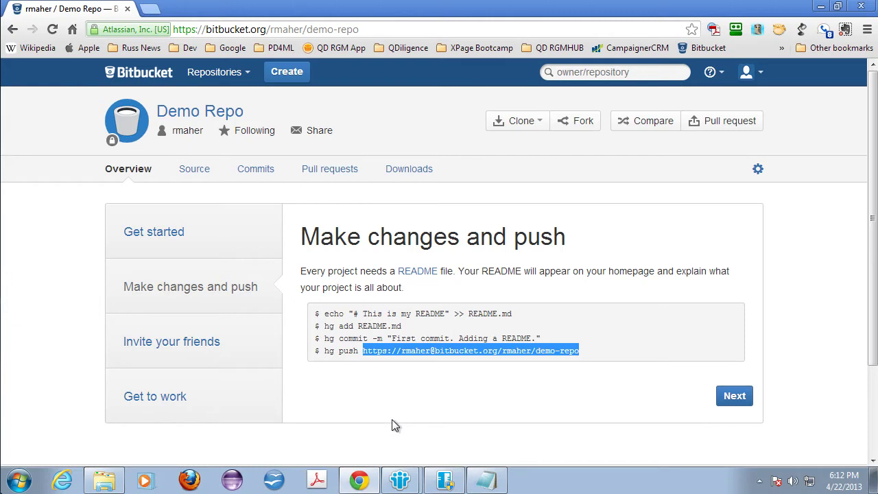
Switch to Domino Designer and start a push of the repotest project to the copied demo-repo URL
key("alt+Tab")
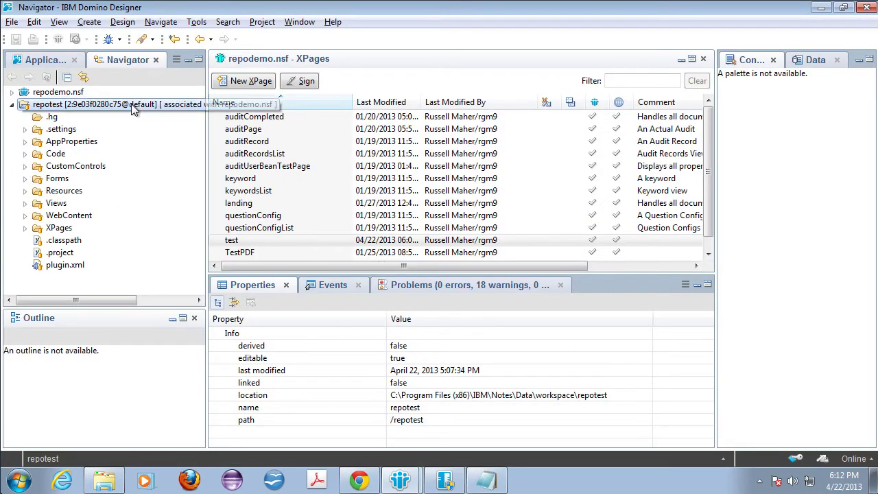
right_click(134, 110)
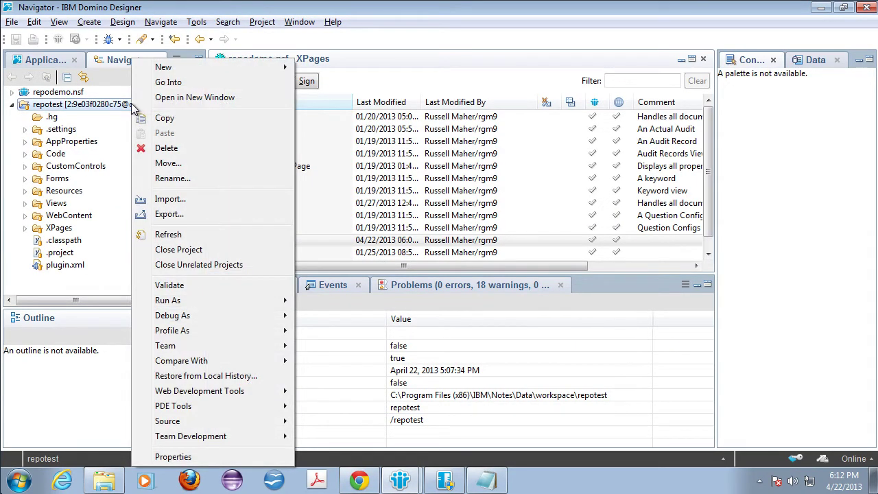
left_click(121, 107)
right_click(121, 110)
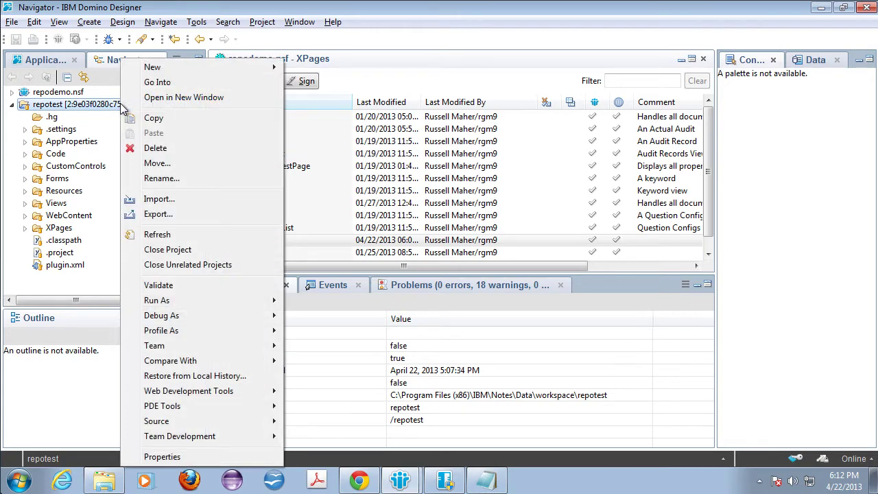
mouse_move(165, 352)
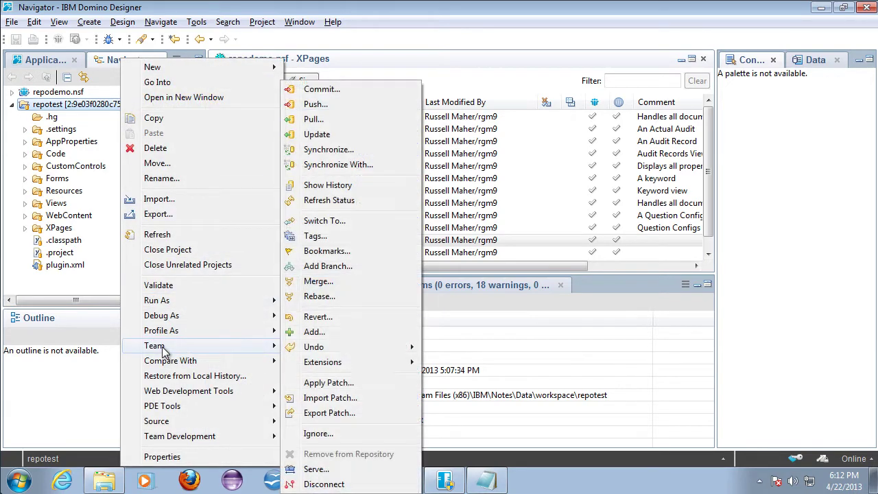
left_click(354, 108)
key("ctrl+v")
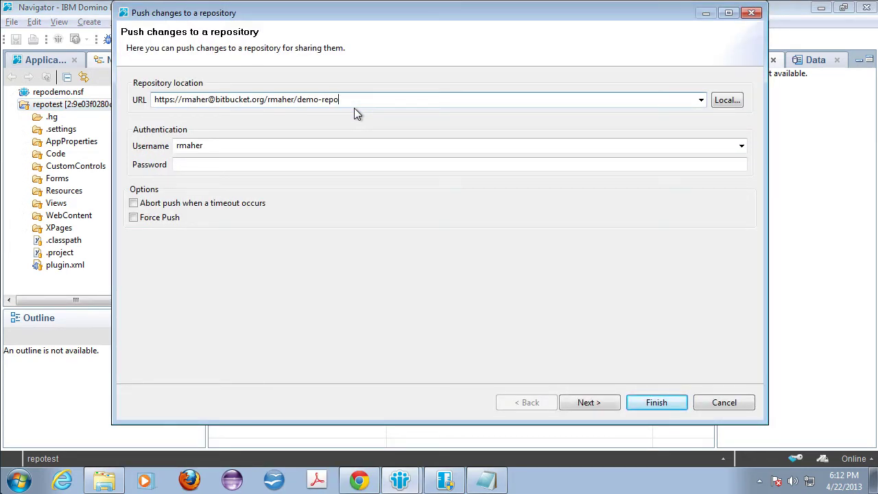
Enter the Bitbucket account password, check the outgoing changesets and push them all to the repository
left_click(201, 165)
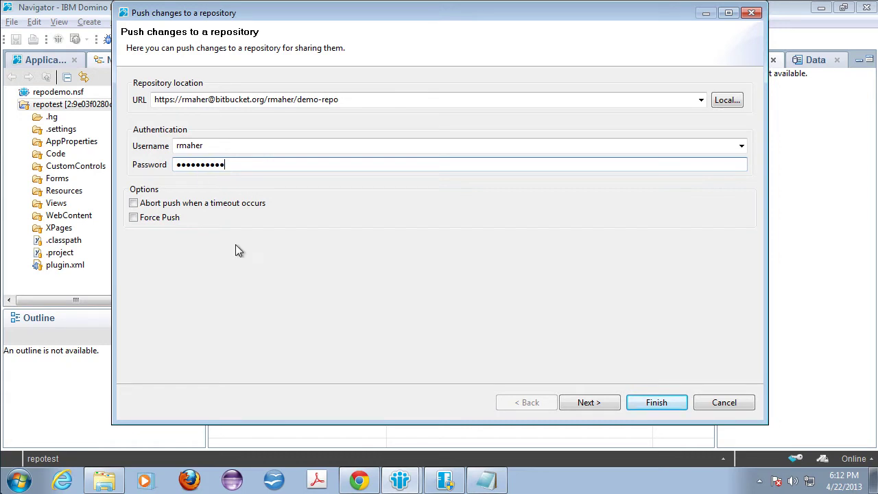
left_click(587, 401)
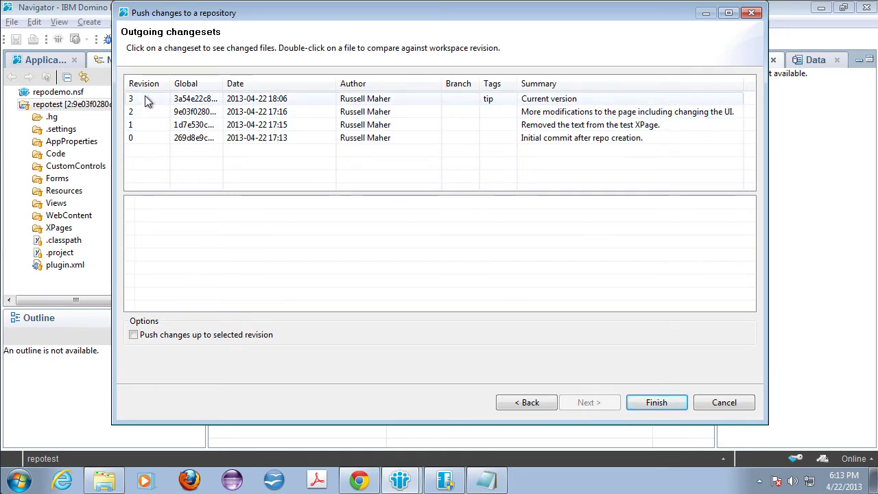
left_click(656, 402)
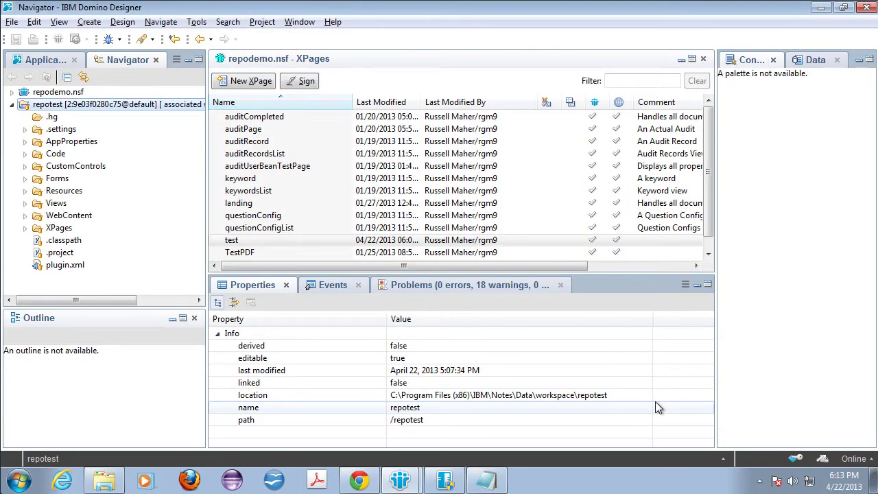
Switch to Bitbucket and view Demo Repo's recent activity and commit history
key("alt+Tab")
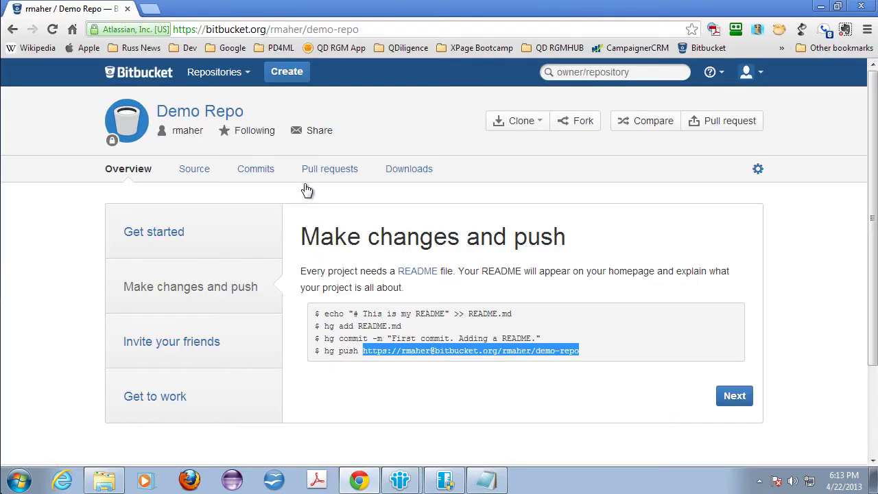
left_click(220, 120)
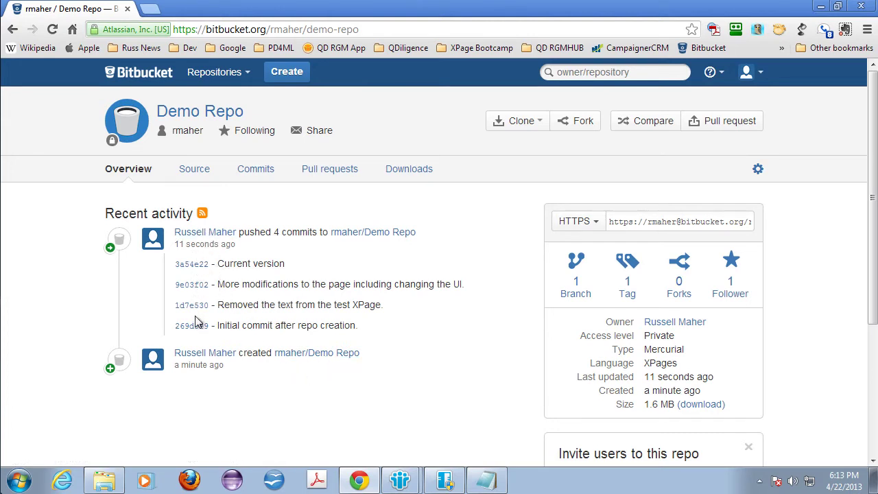
left_click(259, 170)
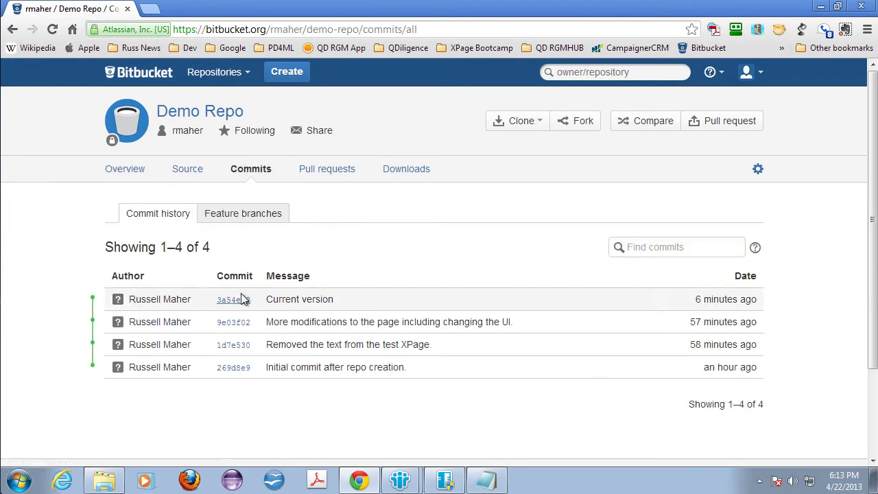
Examine the list of files changed in the commit "Initial commit after repo creation."
left_click(240, 368)
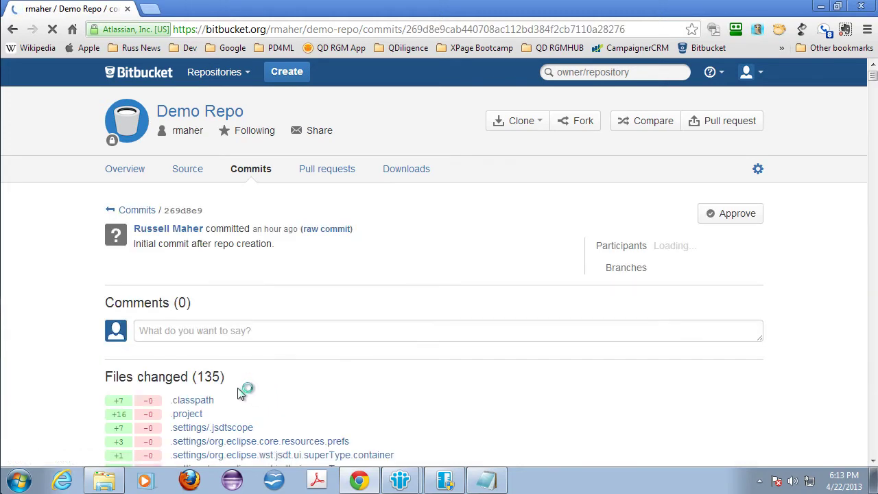
left_click(873, 105)
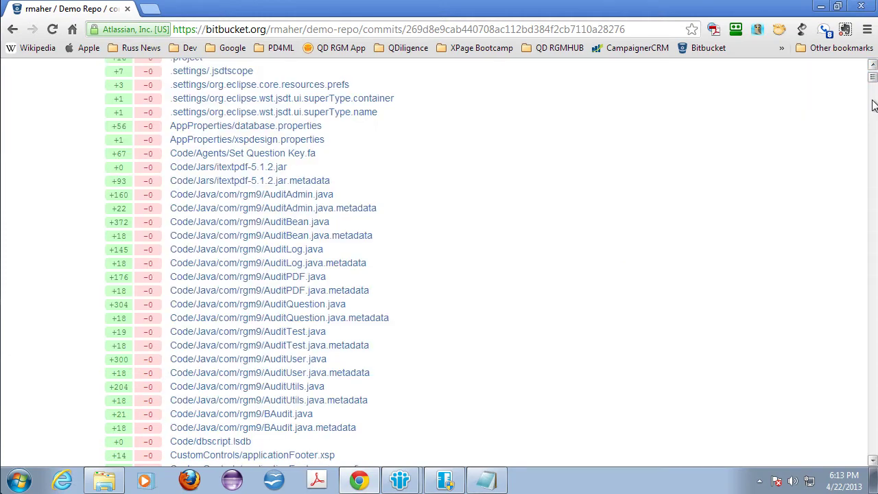
left_click(869, 224)
left_click(872, 236)
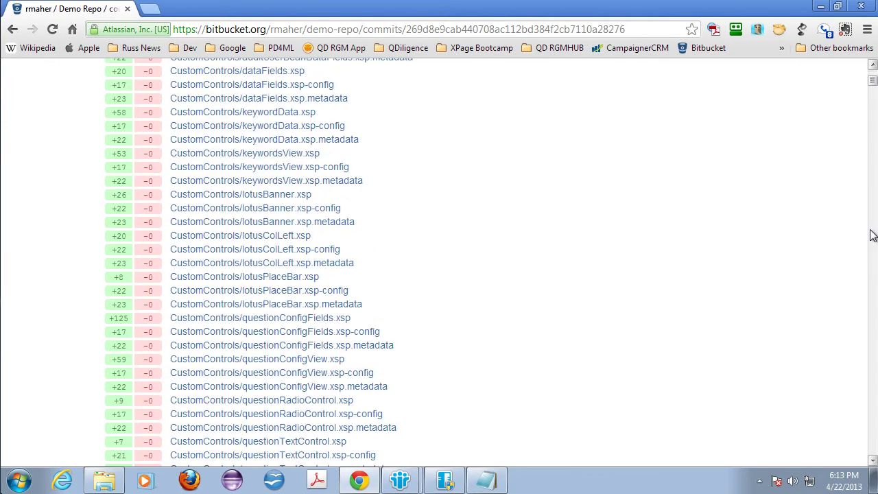
left_click(873, 235)
left_click_drag(872, 83, 873, 70)
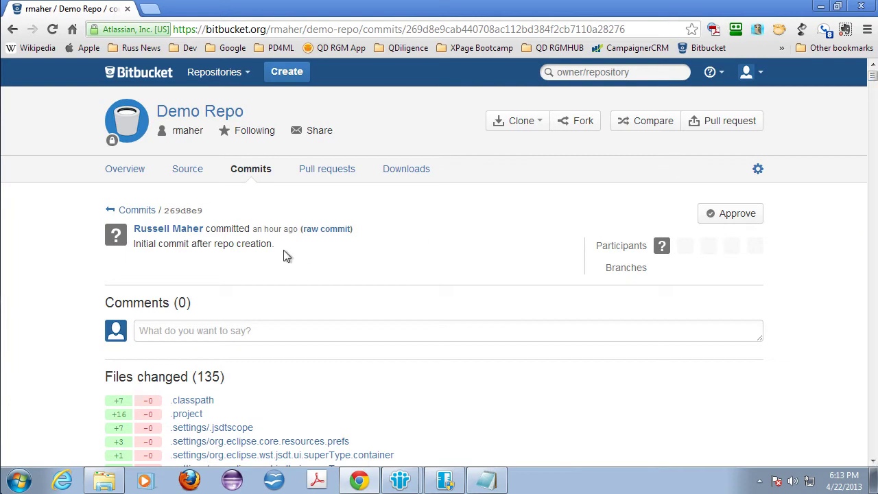
Examine the test.xsp differences in the commit "More modifications to the page including changing the UI."
left_click(241, 169)
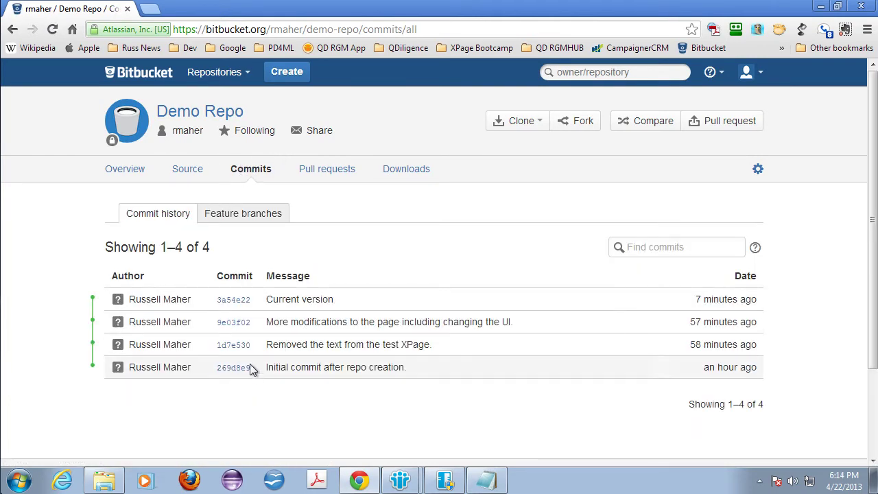
left_click(239, 322)
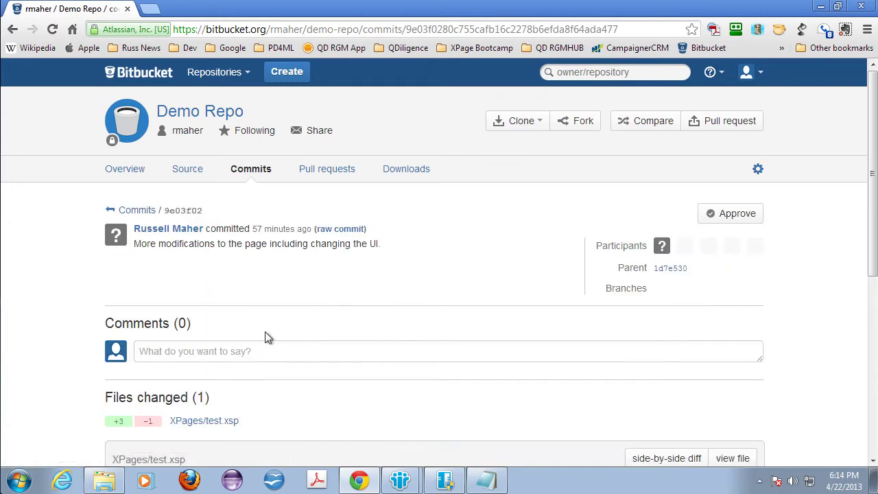
scroll(268, 337, "down", 3)
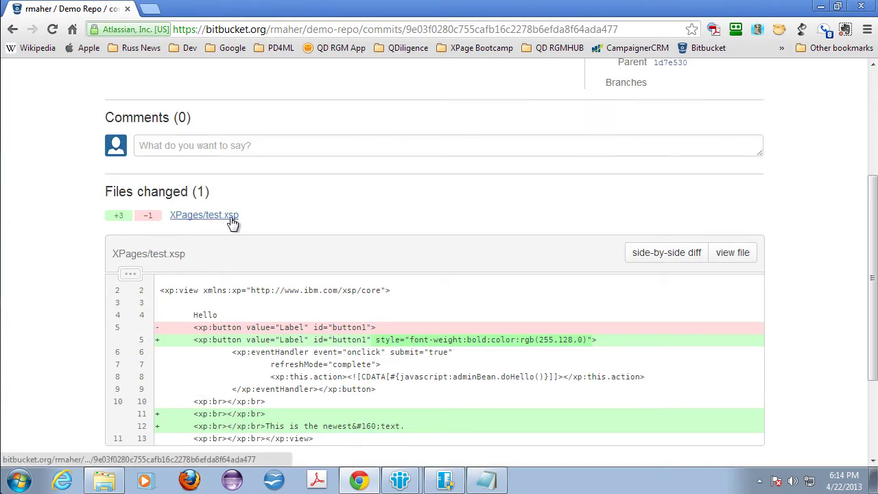
scroll(290, 332, "down", 2)
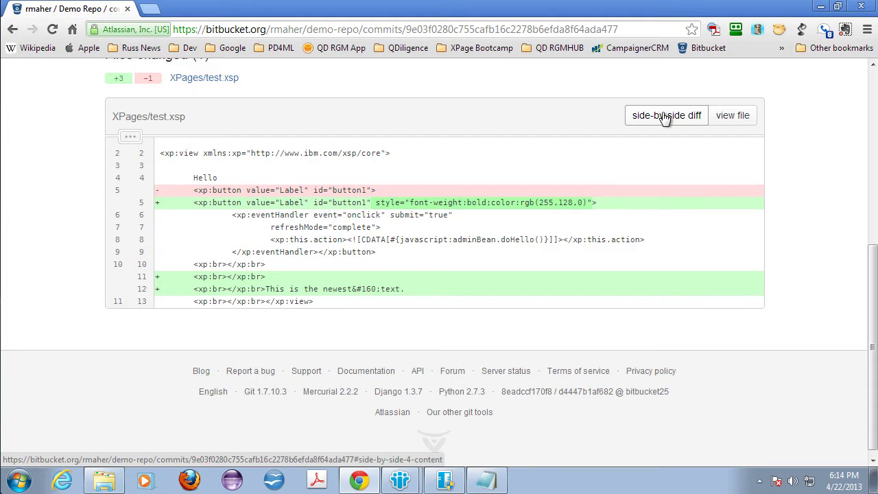
scroll(563, 172, "up", 4)
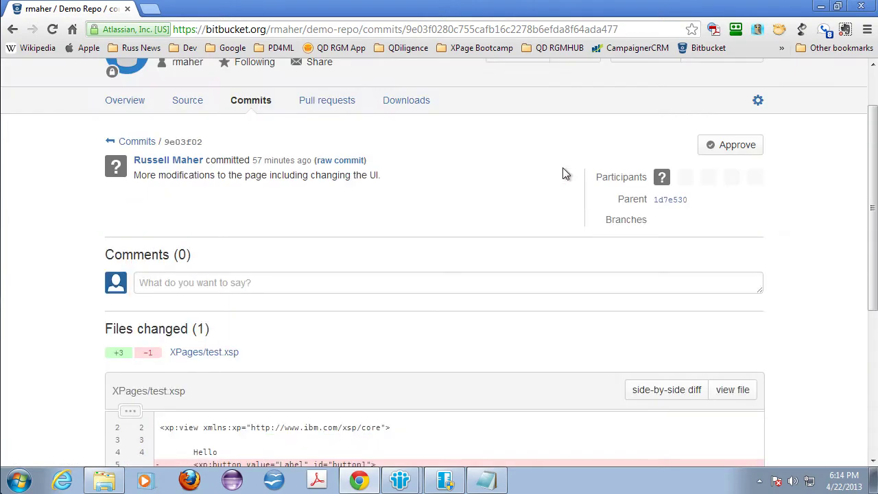
scroll(563, 172, "up", 1)
View the repository's branch downloads and return to its overview
left_click(393, 172)
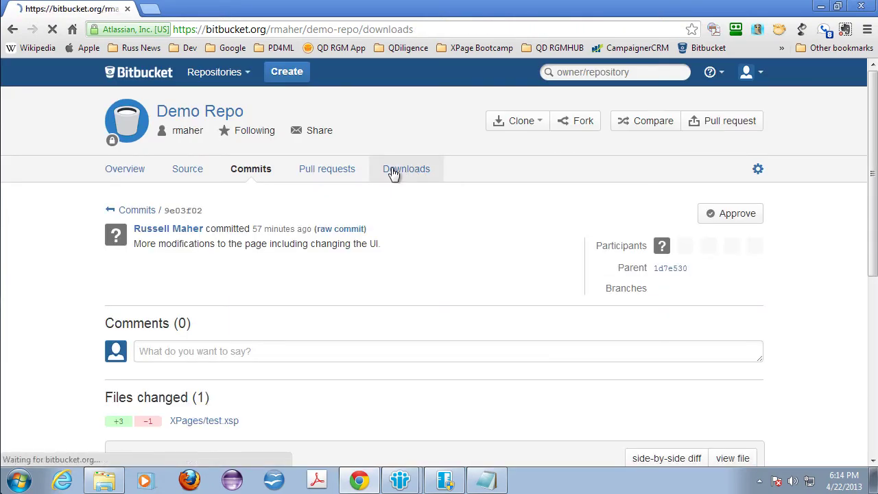
left_click(244, 218)
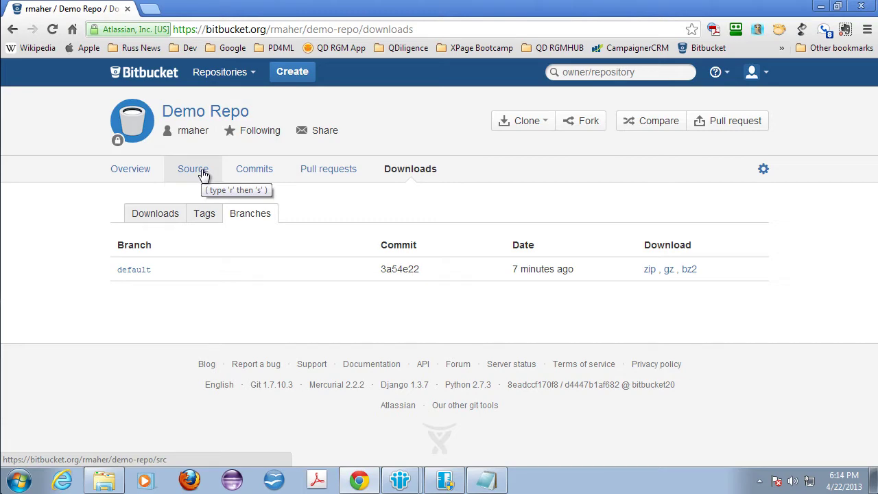
left_click(144, 170)
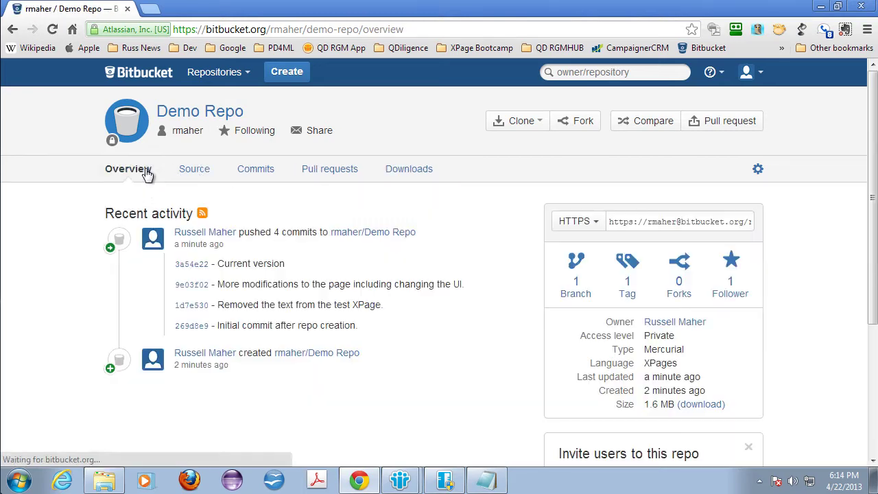
Switch to Domino Designer and open the test XPage of the REPO DEMO application
key("alt+Tab")
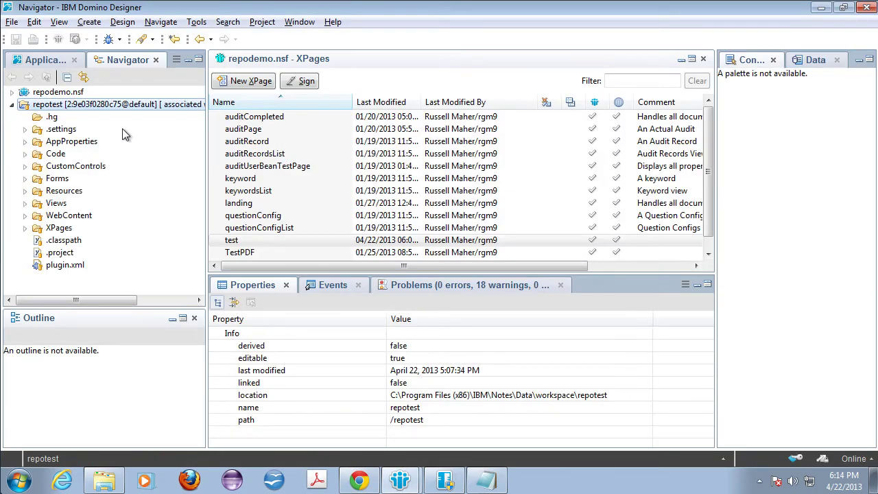
left_click(36, 62)
double_click(52, 293)
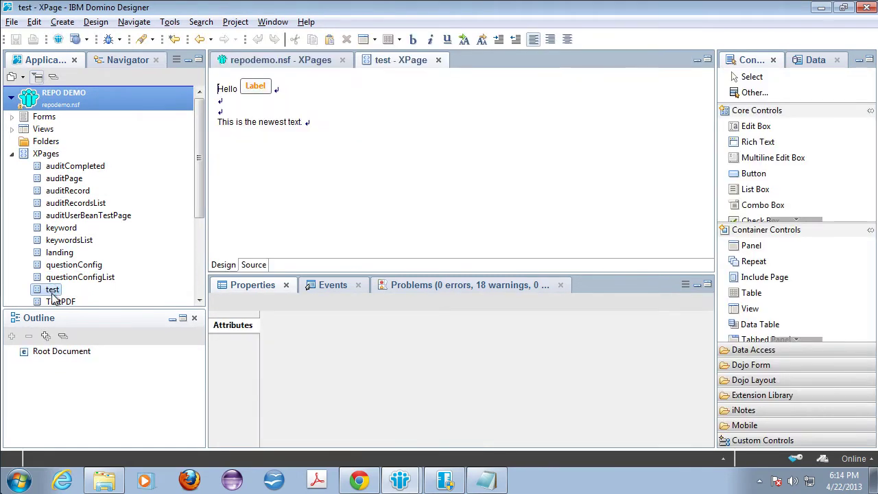
Set the font size of the Label button on the test XPage to 28
left_click(255, 85)
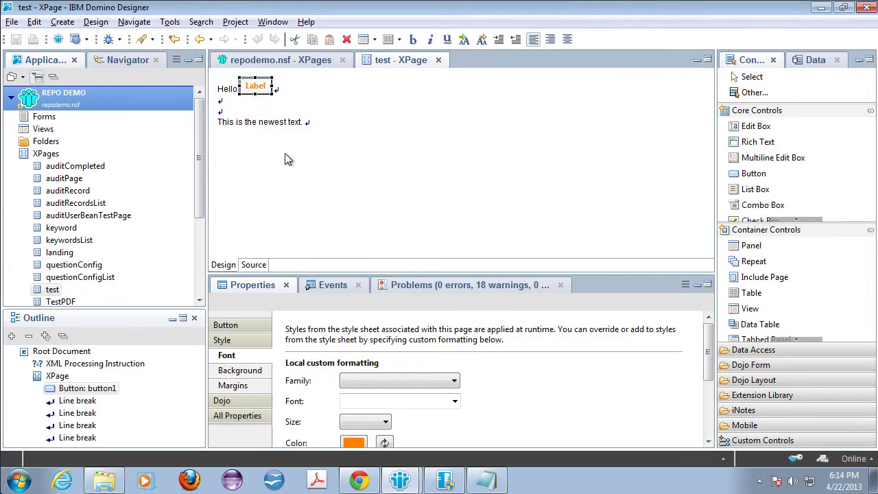
left_click_drag(329, 272, 327, 200)
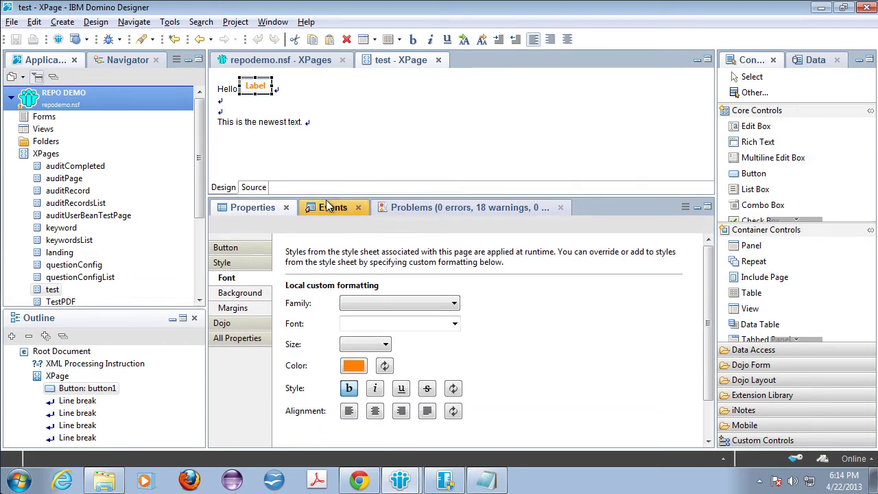
left_click(379, 349)
scroll(370, 319, "down", 2)
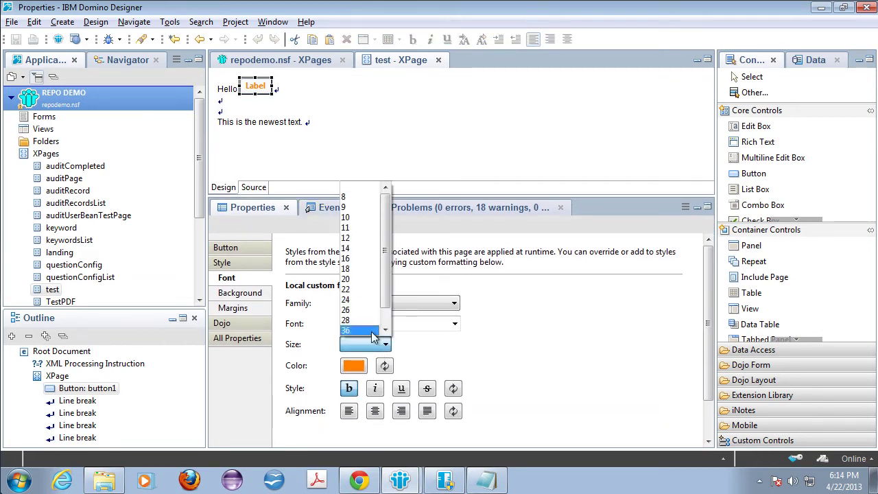
left_click(370, 317)
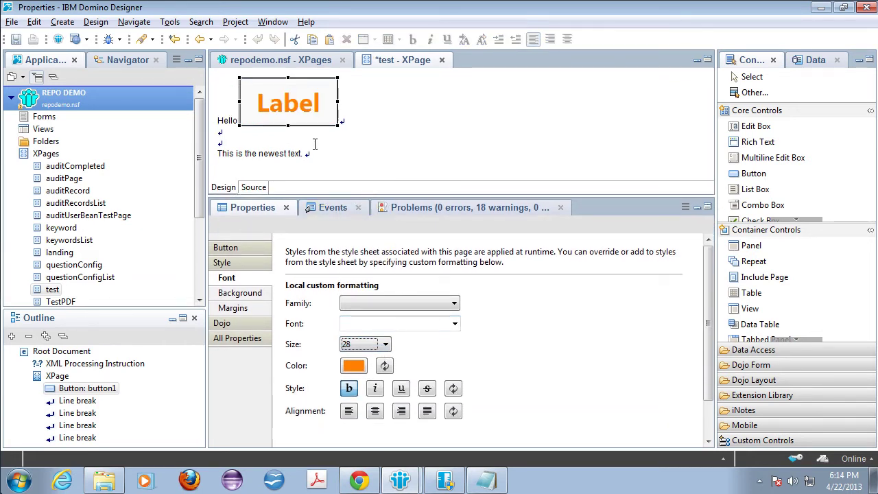
Delete the line "This is the newest text." from the test XPage and close the page, saving its changes
left_click_drag(321, 148, 213, 153)
key("ctrl+w")
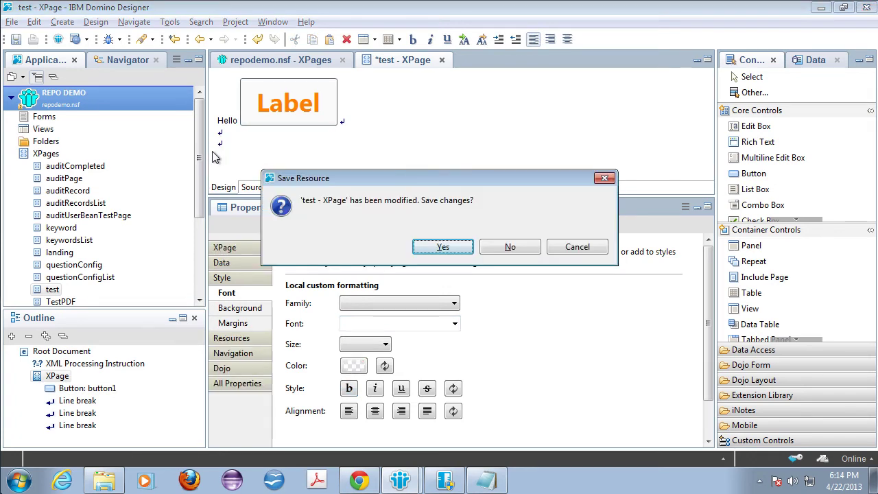
key("n")
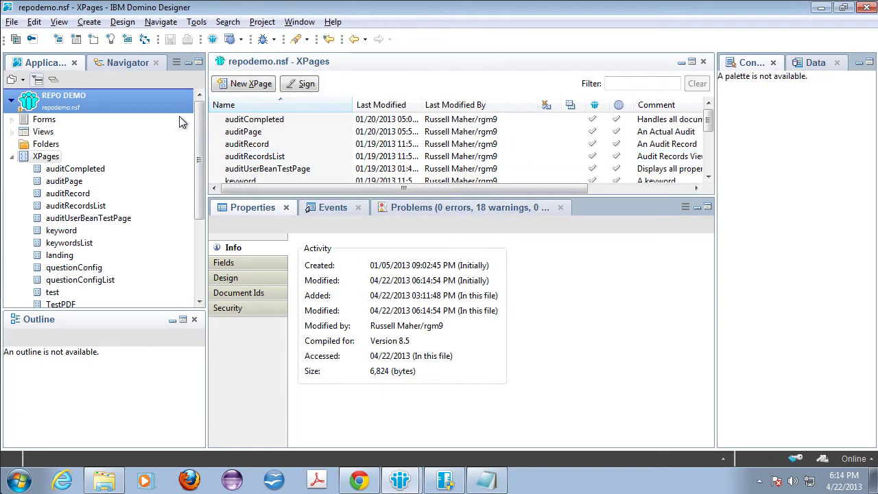
Commit XPages\test.xsp of the repotest project to the local Mercurial repository with the message "Changed the UI significantly."
left_click(127, 63)
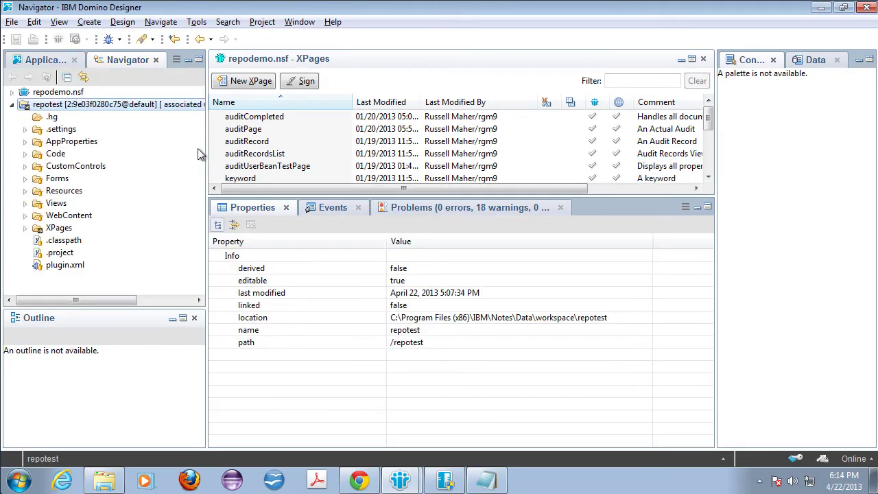
left_click_drag(207, 144, 232, 146)
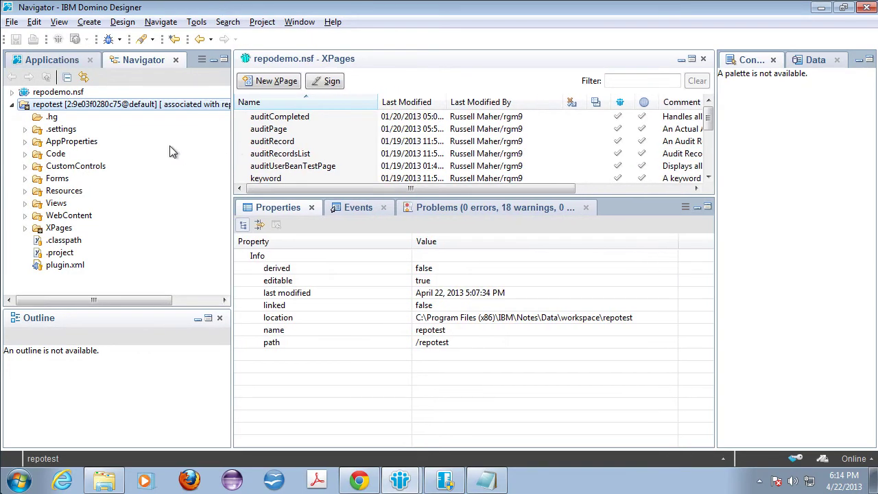
right_click(119, 106)
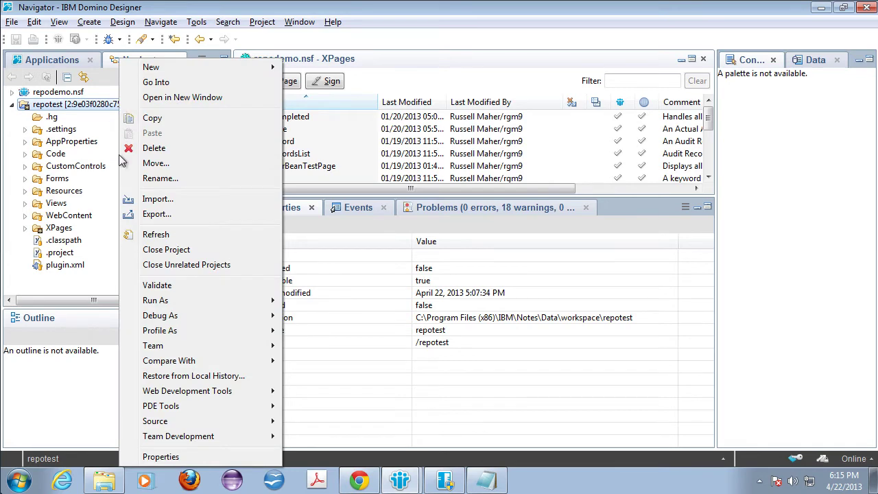
mouse_move(203, 345)
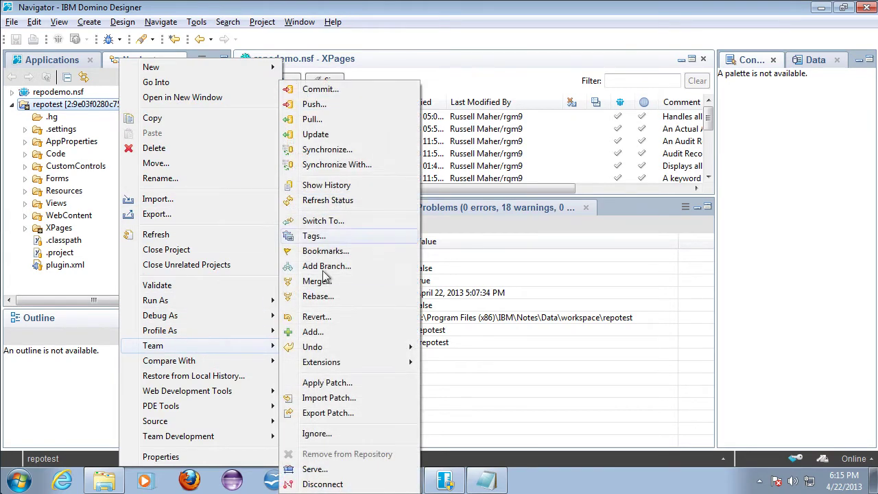
left_click(362, 88)
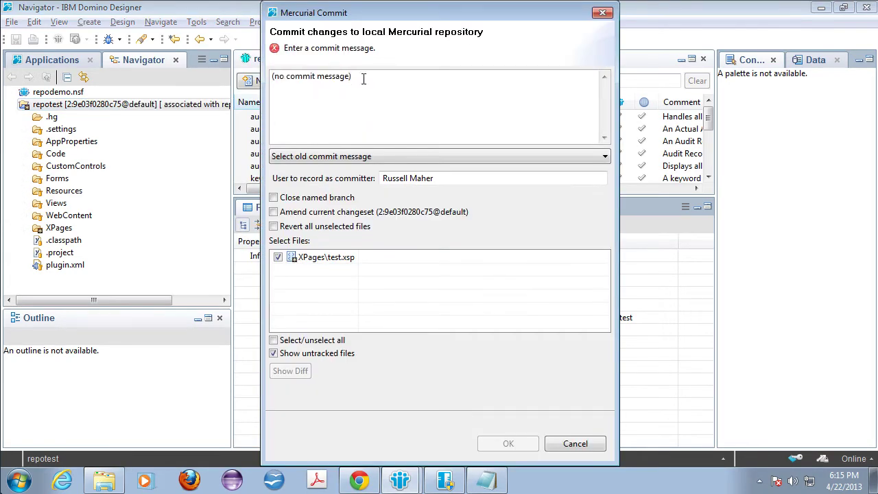
type("Changed the UI significantly.")
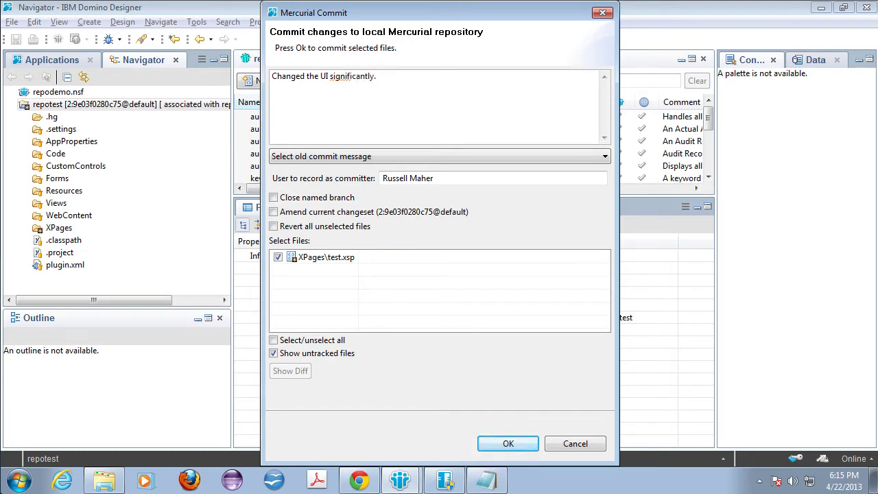
left_click(509, 443)
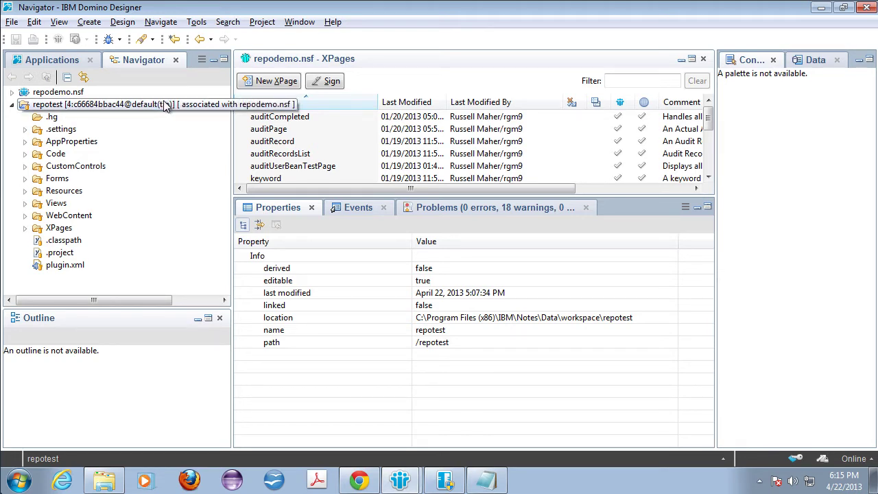
Switch to Bitbucket in Chrome and reload the Demo Repo overview to check its recent activity
right_click(129, 104)
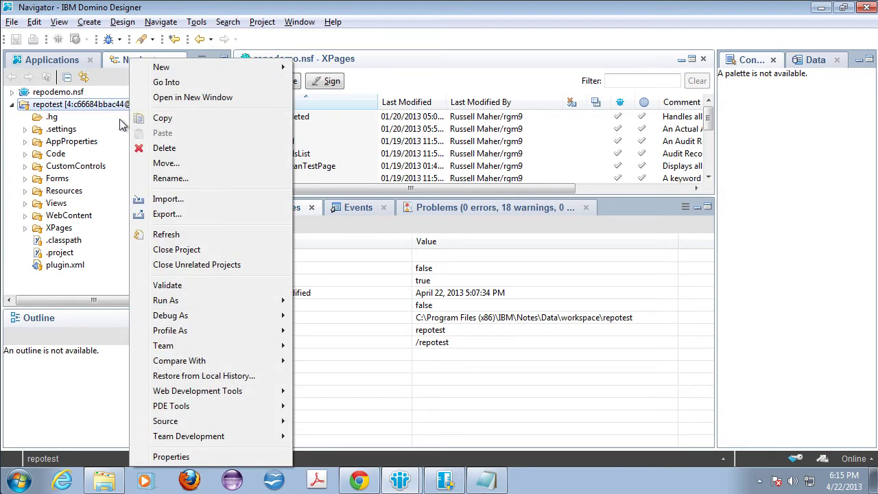
key("alt+Tab")
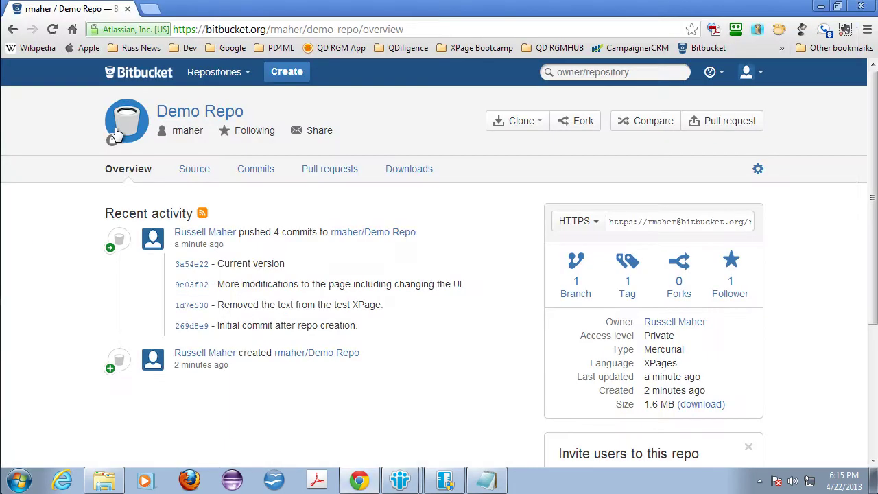
left_click(54, 30)
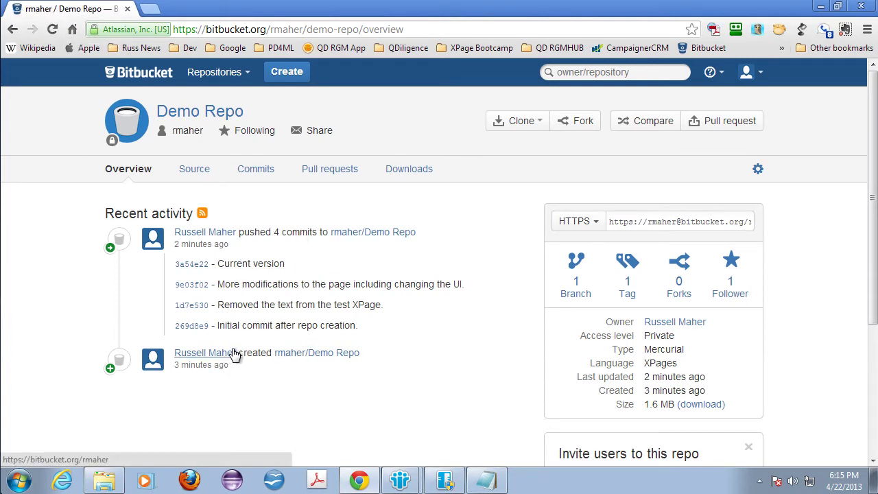
Switch to Domino Designer and try to push repotest's outgoing changeset "Changed the UI significantly." to the Bitbucket demo-repo
key("alt+Tab")
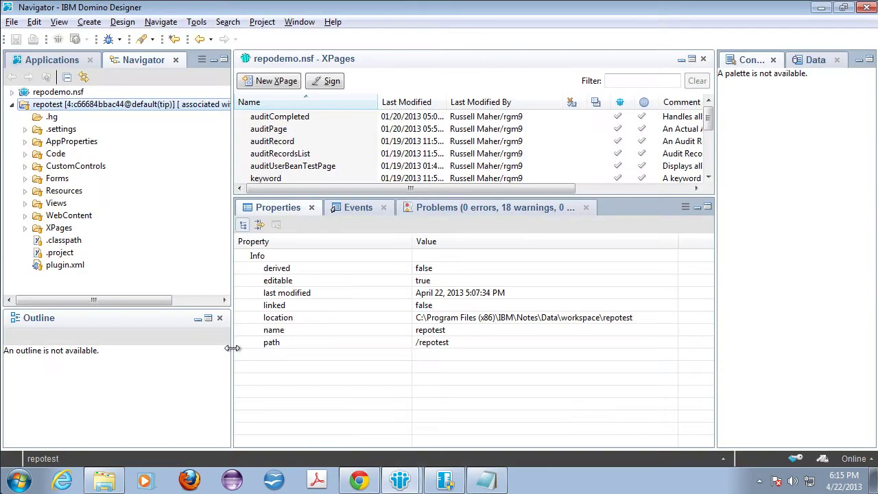
right_click(171, 108)
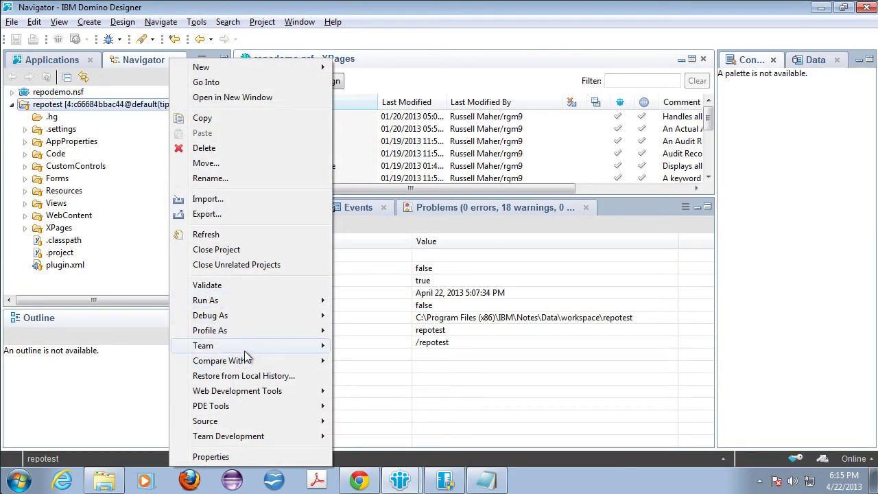
mouse_move(248, 347)
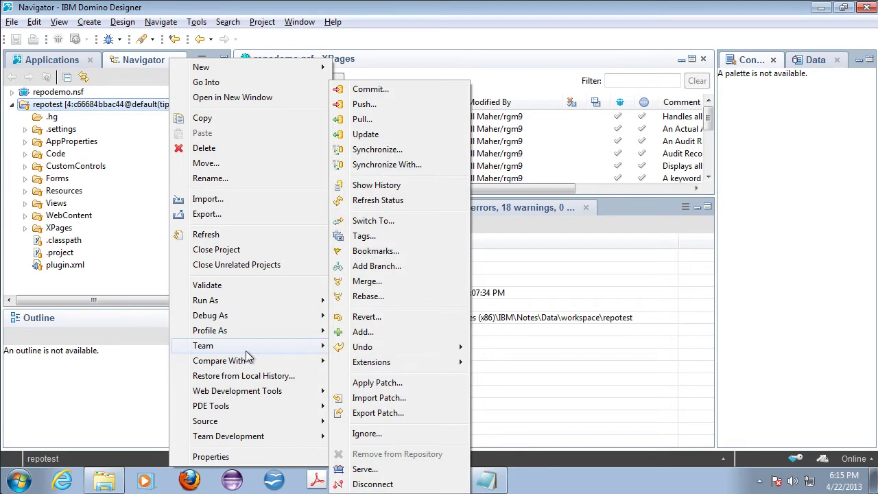
left_click(389, 107)
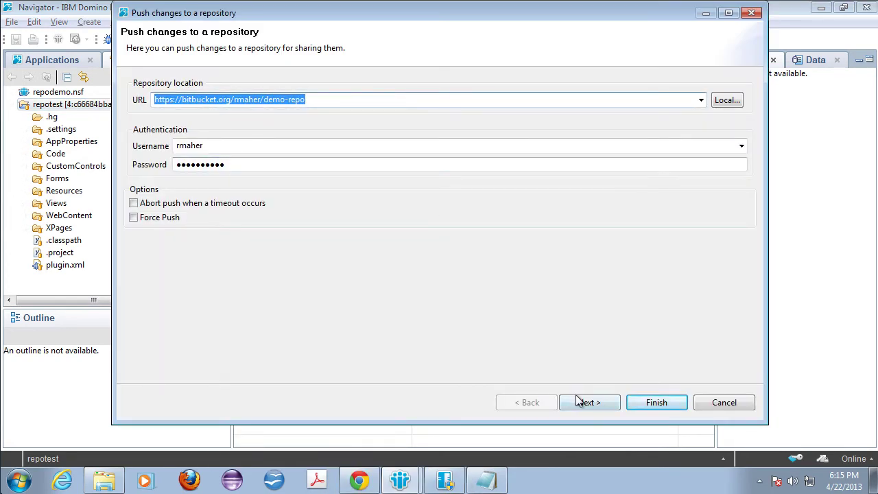
left_click(600, 404)
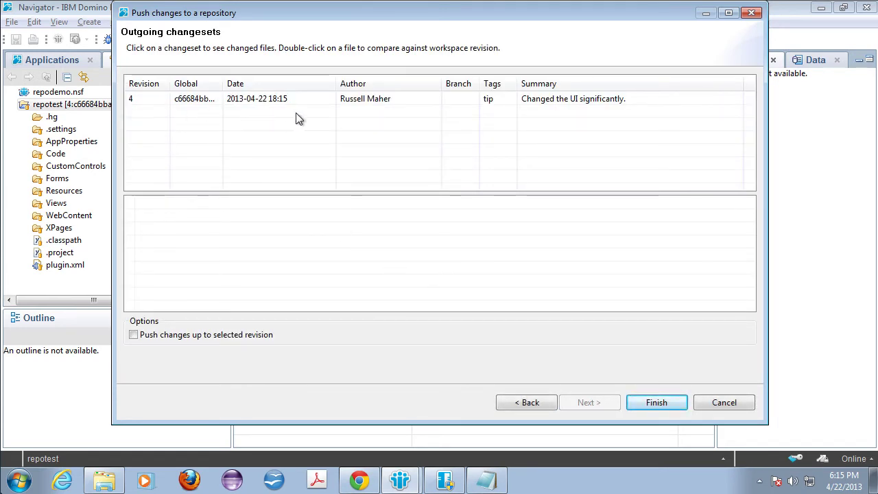
left_click(662, 403)
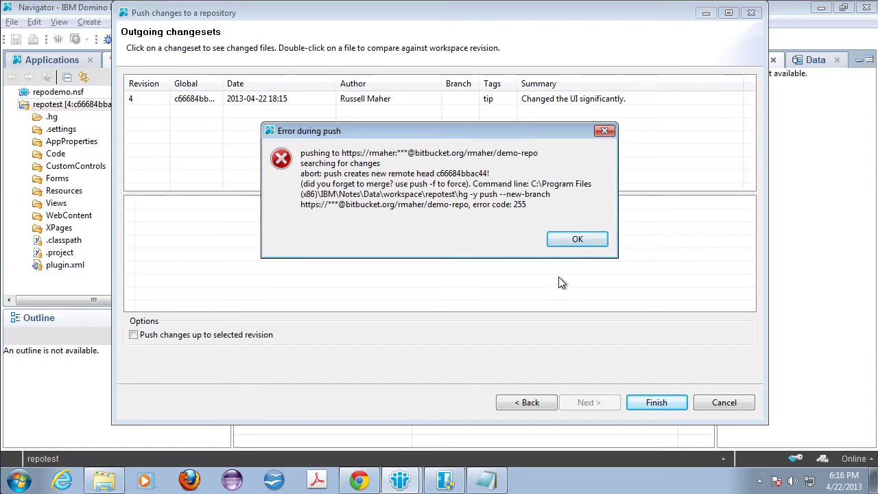
left_click(577, 240)
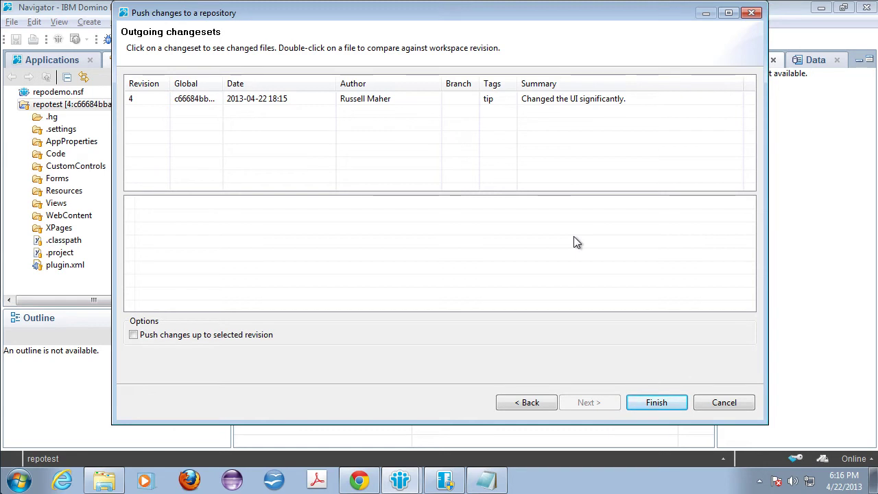
Push the outgoing changeset to the Bitbucket demo-repo with the Force Push option enabled
left_click(538, 411)
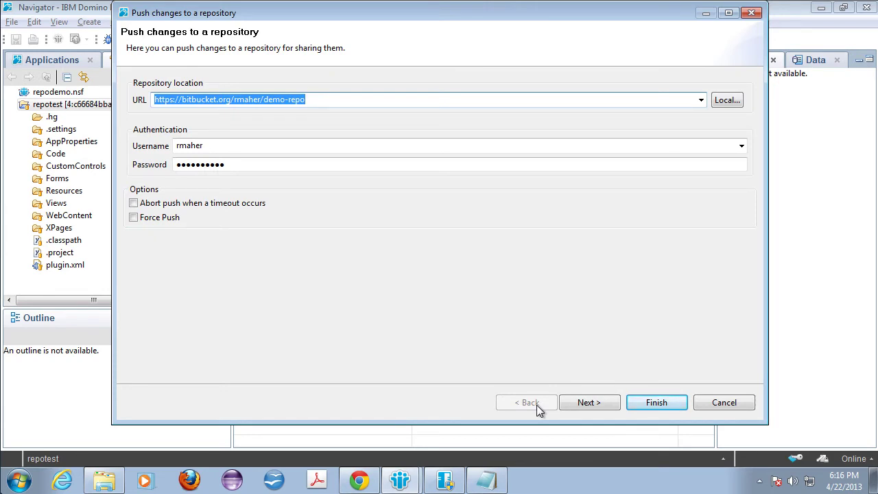
left_click(133, 218)
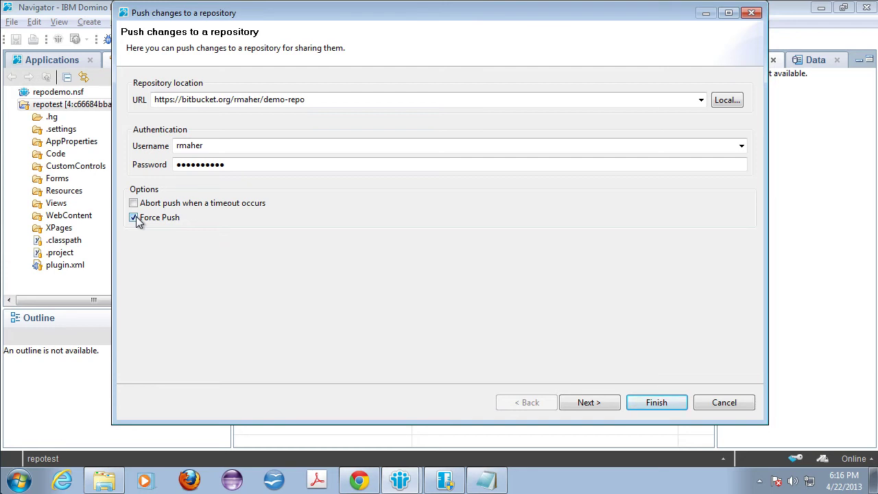
left_click(590, 403)
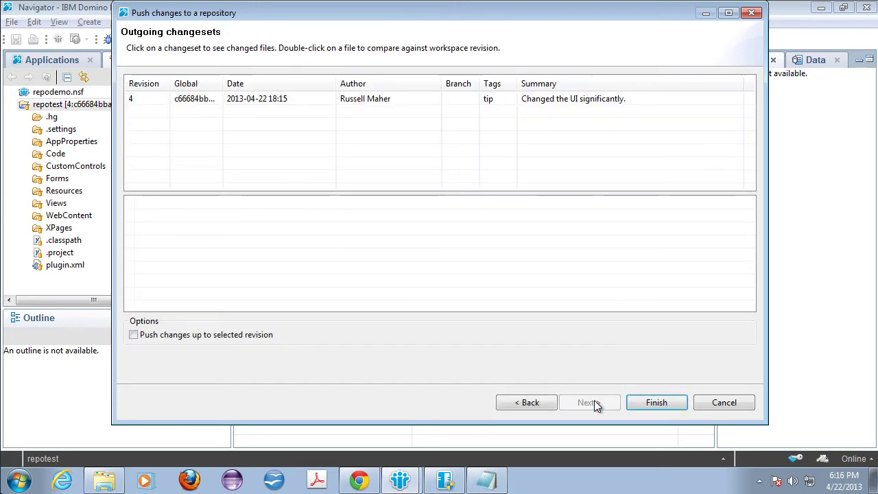
left_click(662, 405)
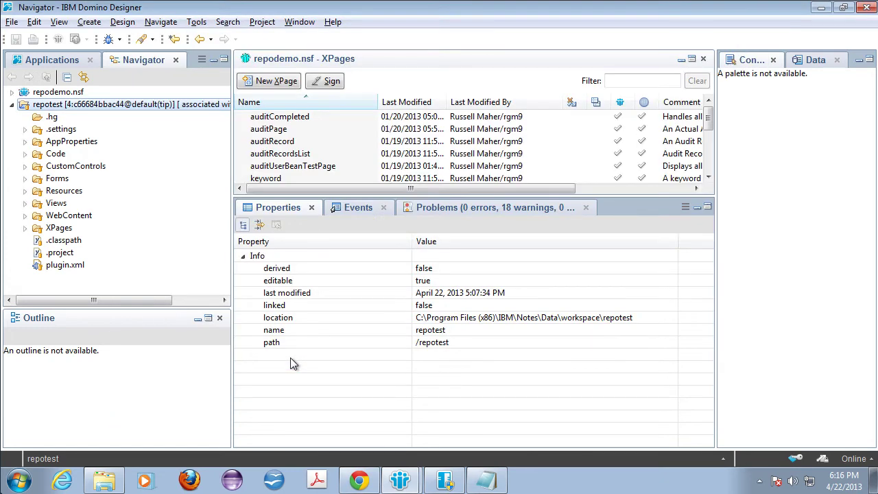
Switch to Bitbucket, reload the Demo Repo overview, and examine the test.xsp differences in the commit "Changed the UI significantly."
key("alt+Tab")
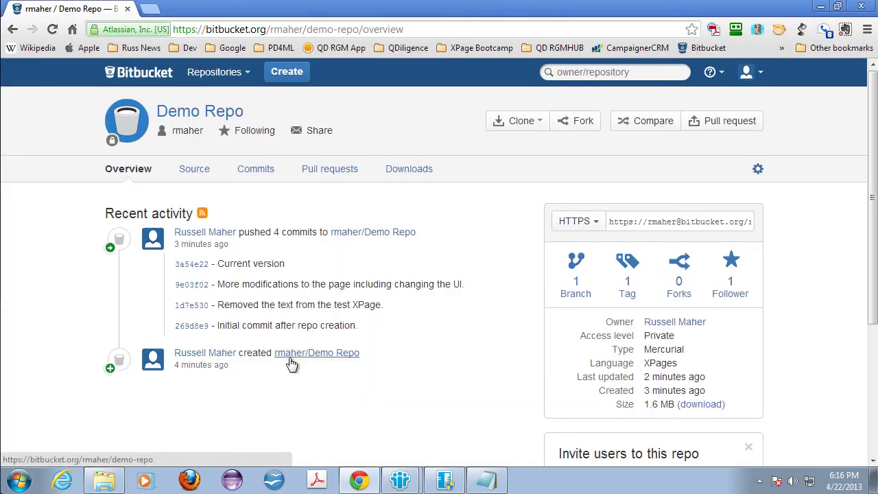
left_click(54, 31)
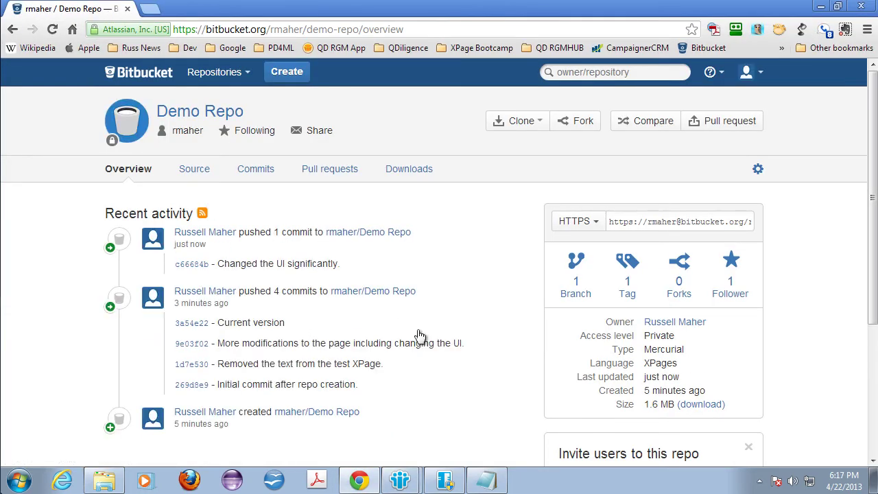
left_click(192, 265)
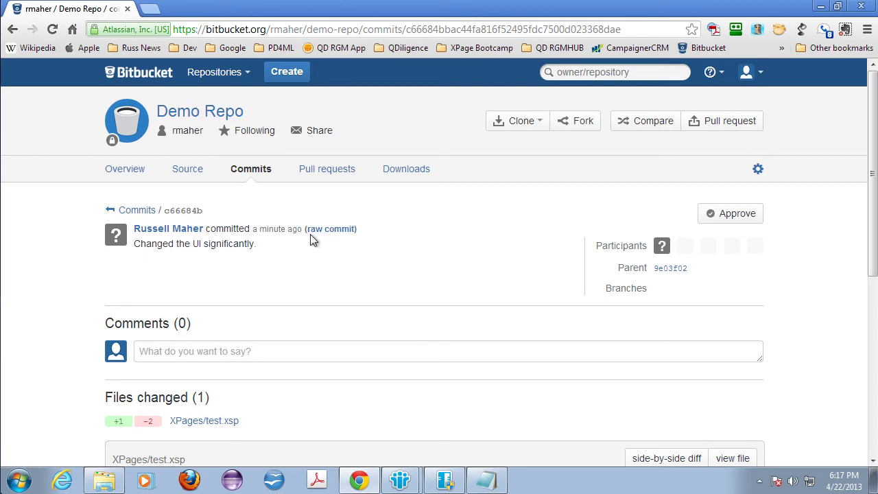
scroll(310, 233, "down", 3)
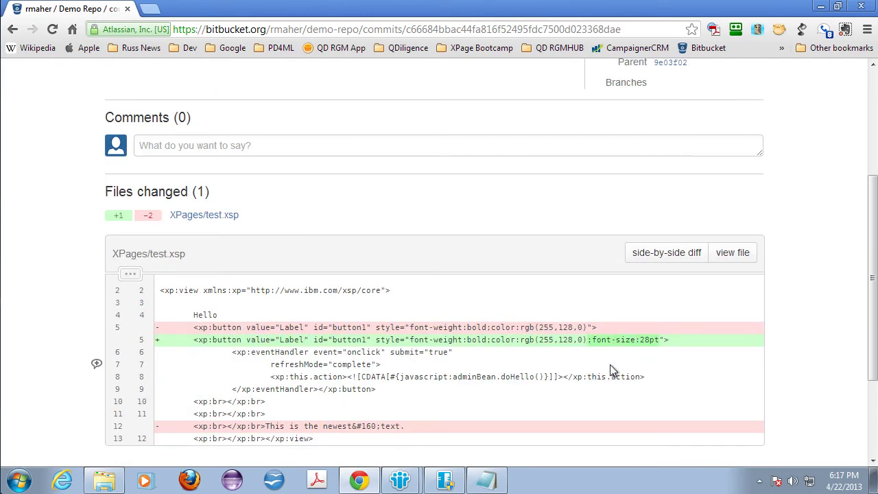
scroll(311, 292, "up", 3)
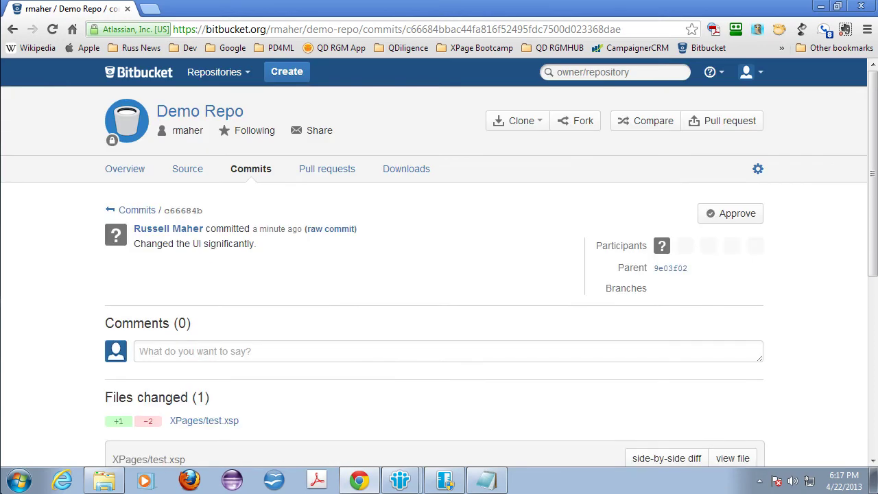
Return to the Demo Repo overview and select the repository's whole HTTPS clone URL
left_click(187, 118)
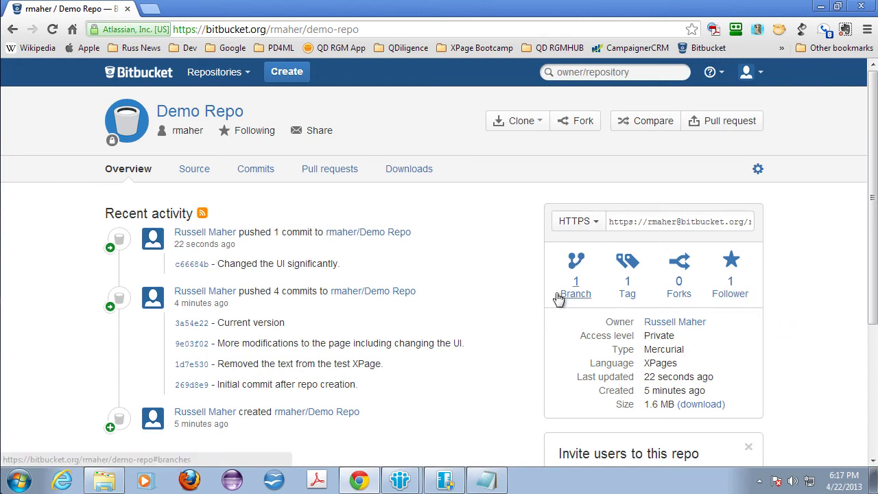
left_click(615, 225)
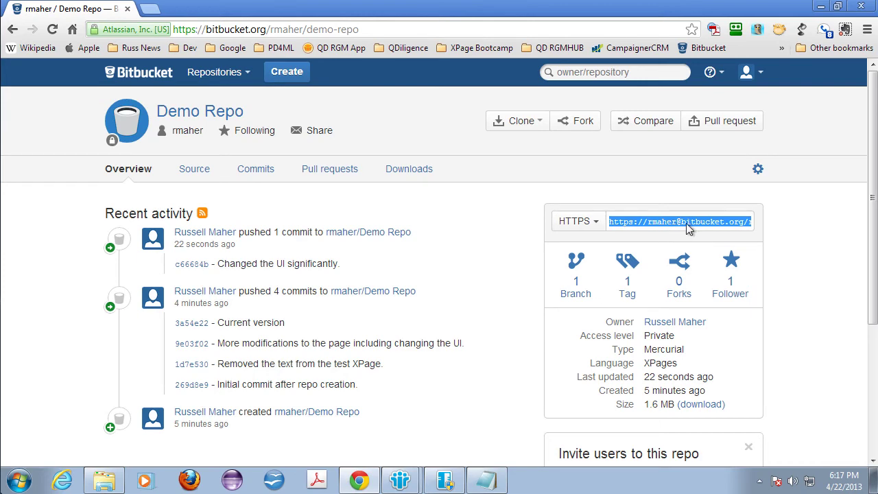
scroll(689, 228, "down", 3)
scroll(689, 228, "up", 3)
left_click(694, 223)
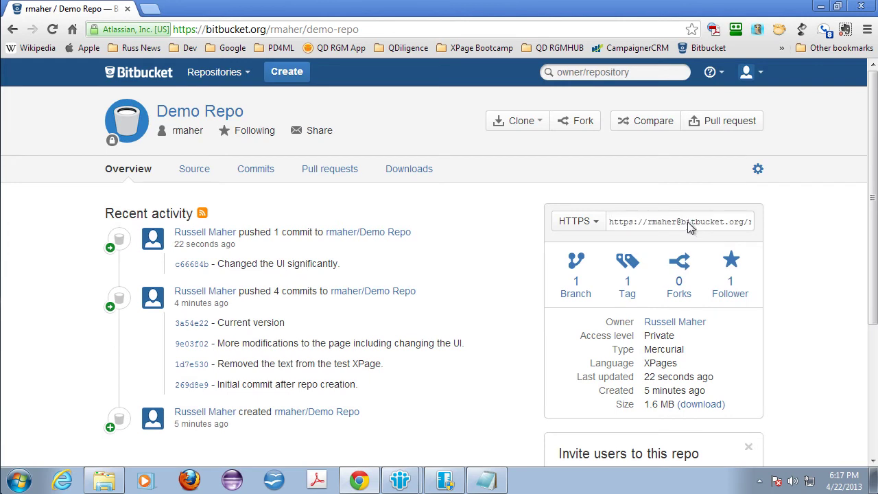
double_click(648, 223)
triple_click(639, 228)
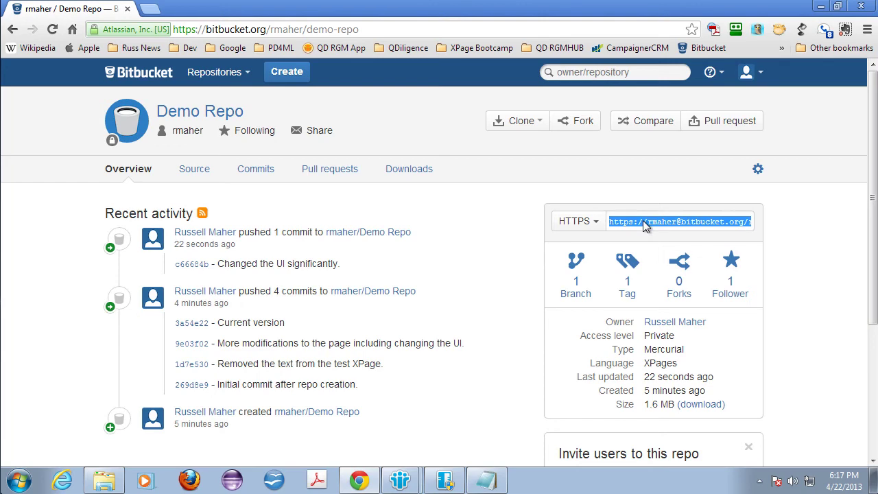
Switch to Domino Designer and start pulling changes from the Bitbucket demo-repo into the repotest project
key("alt+Tab")
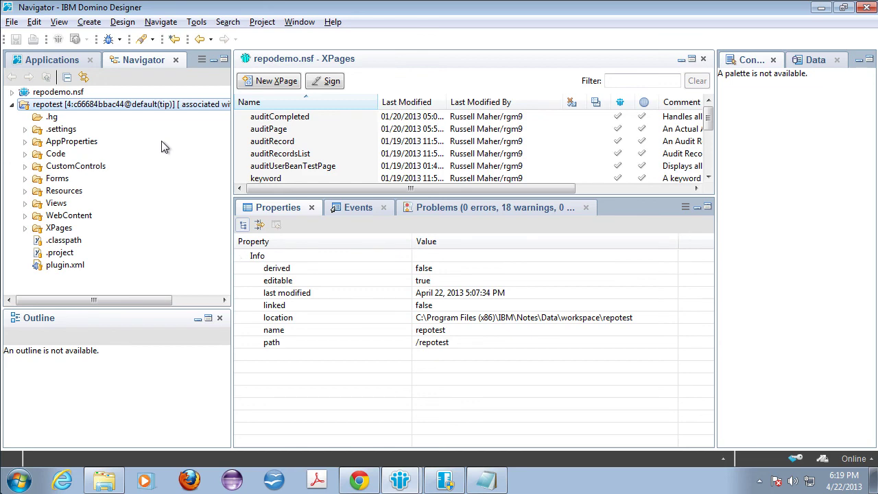
right_click(155, 107)
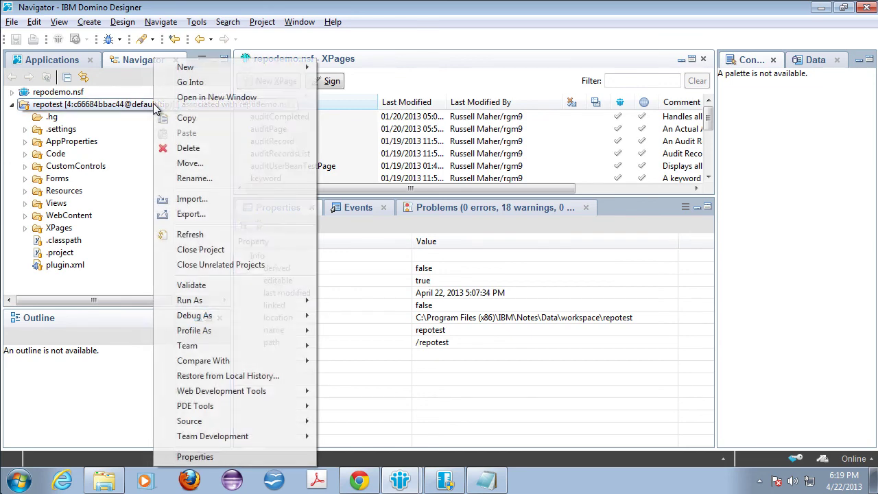
mouse_move(243, 349)
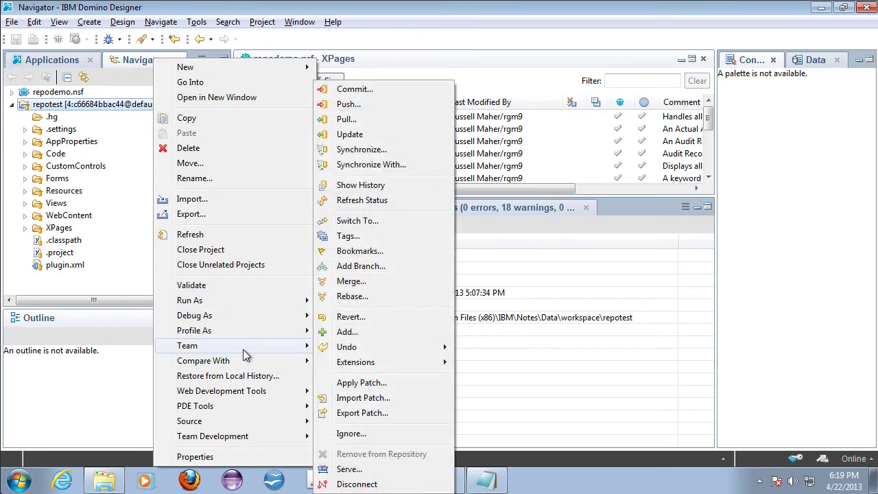
left_click(381, 121)
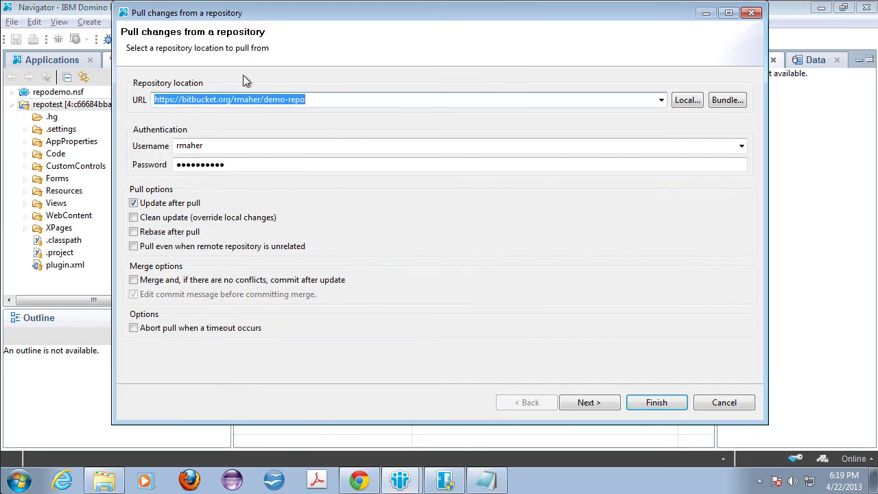